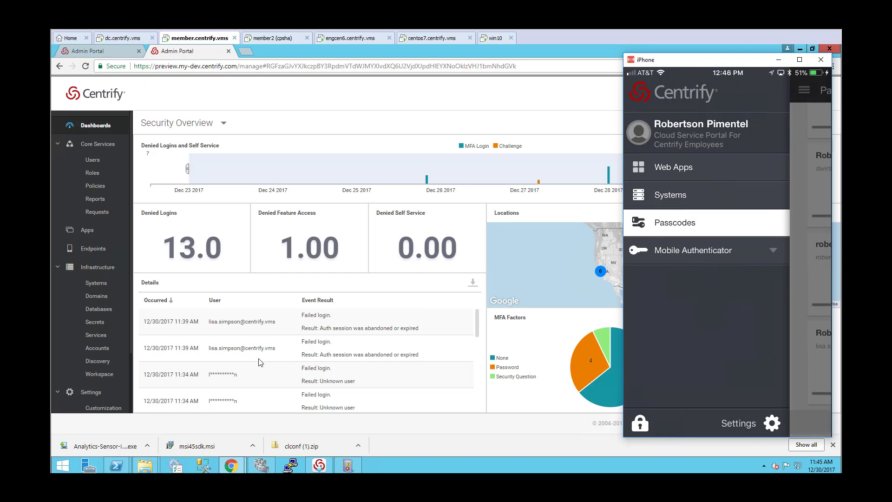
On the Windows 10 machine, wake the lock screen and acknowledge the legal notice.
left_click(495, 38)
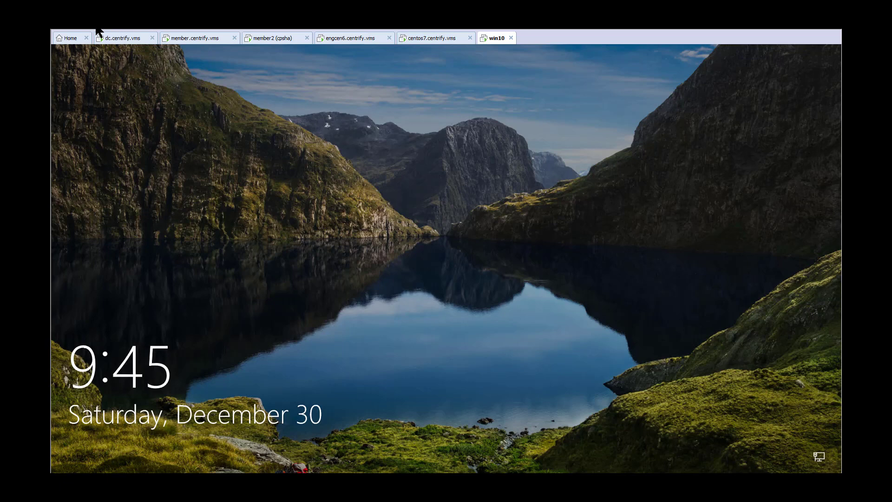
left_click(242, 176)
left_click(372, 304)
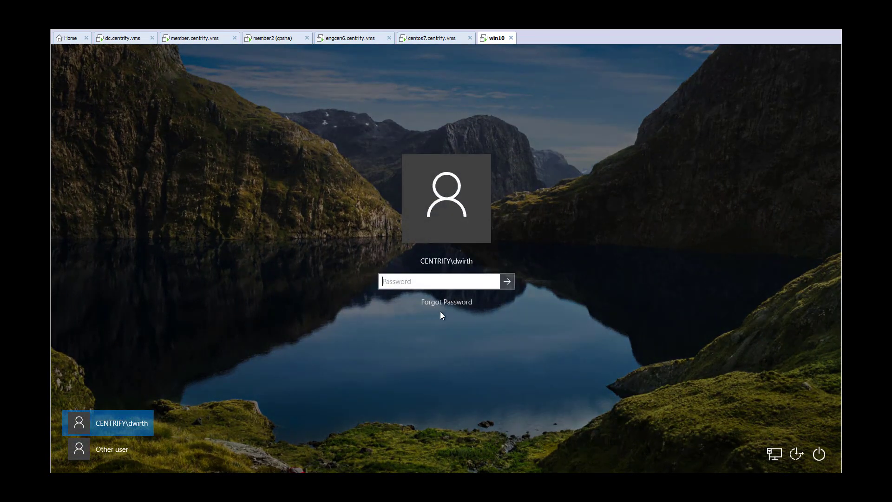
Back on member.centrify.vms, launch Event Viewer from the taskbar.
left_click(119, 38)
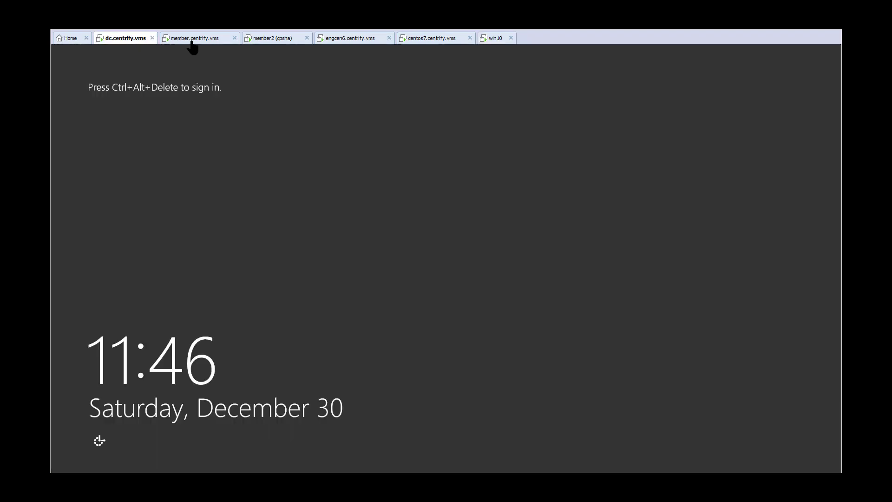
left_click(218, 38)
left_click(348, 465)
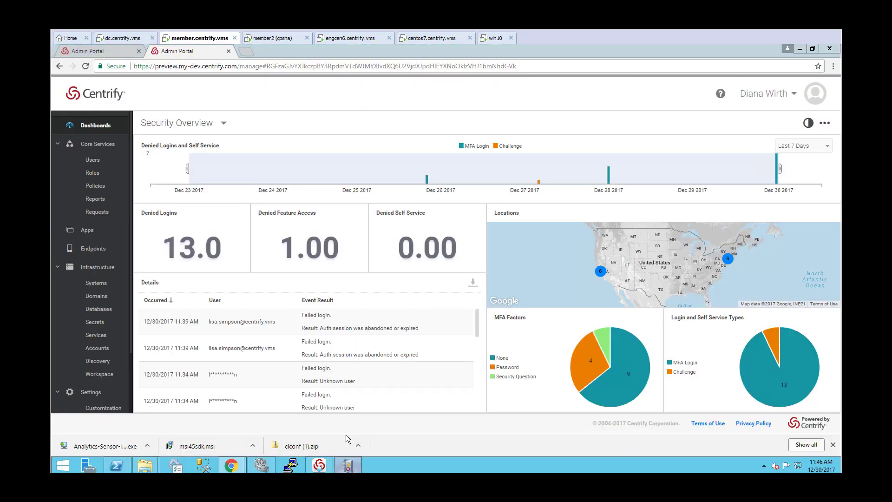
Refresh the Application log to 4,398 events, then go back to the win10 sign-in screen.
right_click(94, 109)
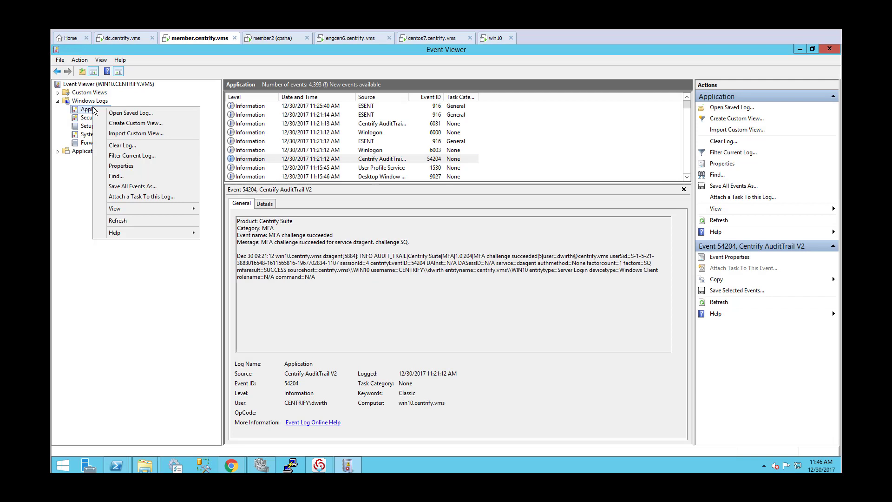
left_click(122, 221)
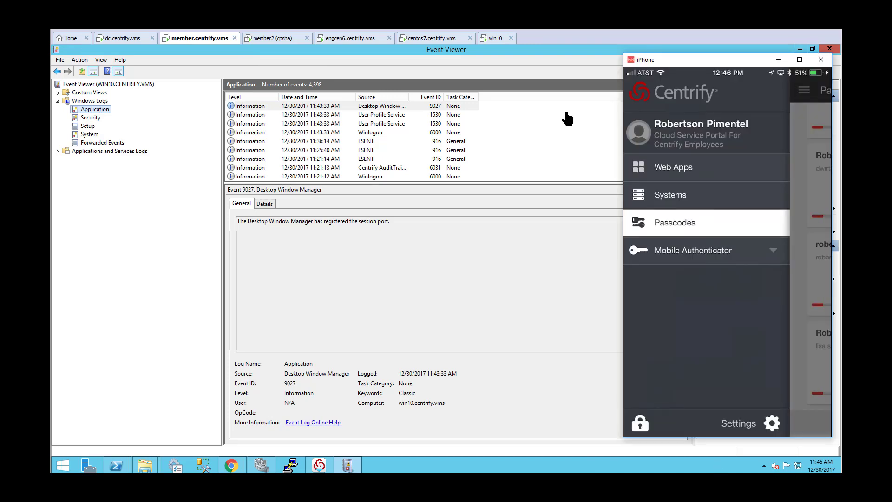
left_click(492, 39)
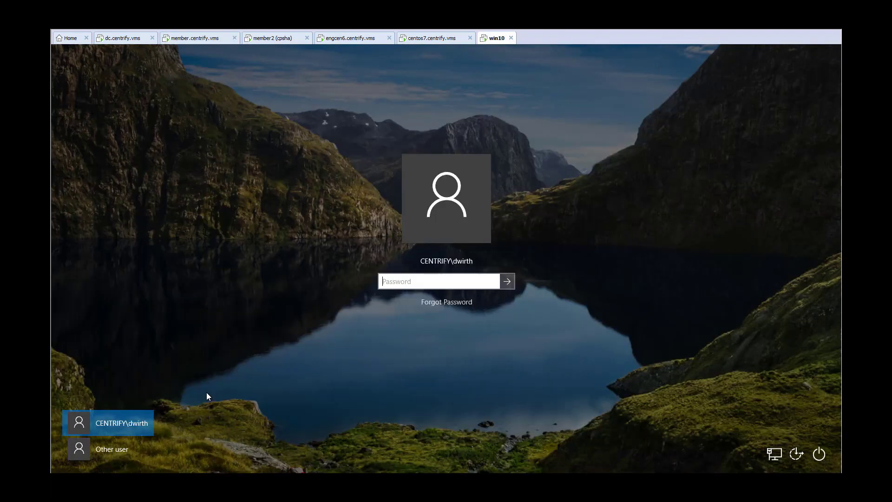
Enter the domain user's username under Other user and choose Forgot Password.
left_click(116, 449)
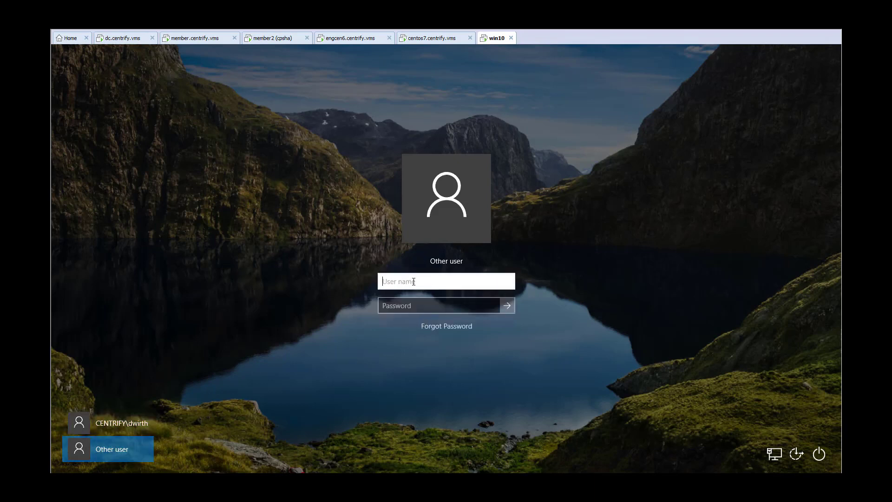
type("lisa.simpson")
left_click(446, 326)
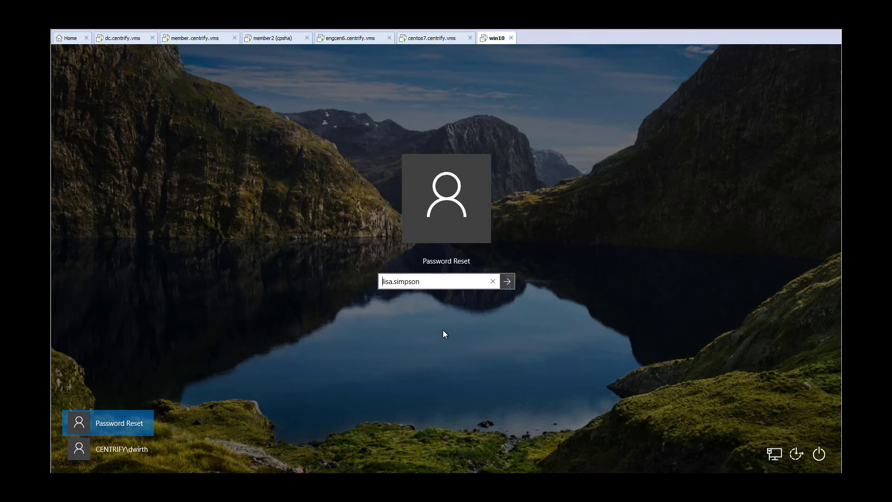
Submit the reset request, choose OATH OTP Client authentication, and enter the one-time code.
left_click(507, 281)
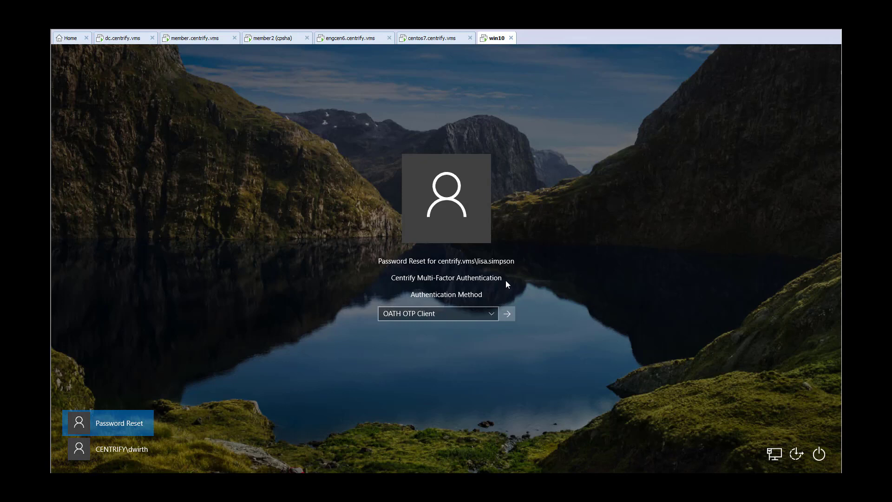
left_click(491, 315)
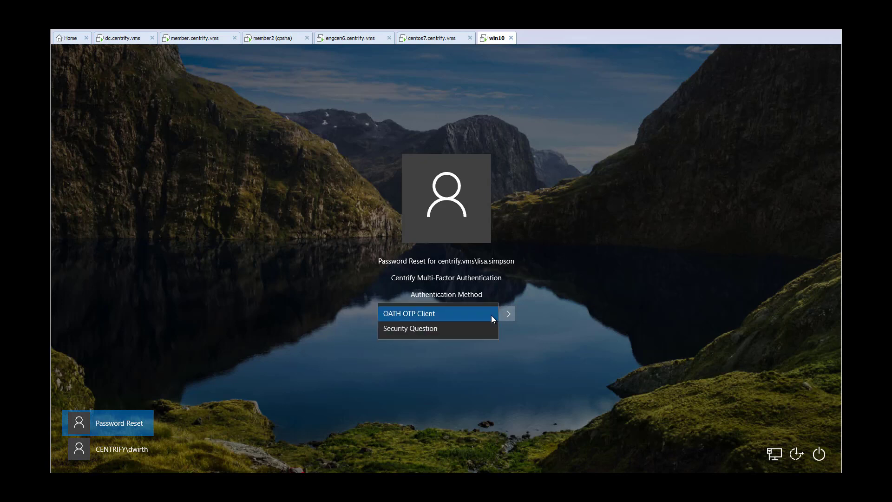
left_click(458, 316)
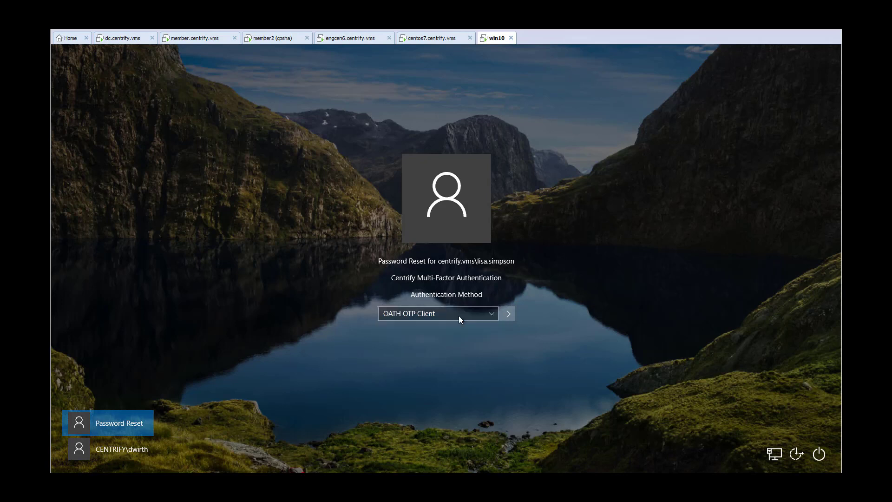
left_click(506, 315)
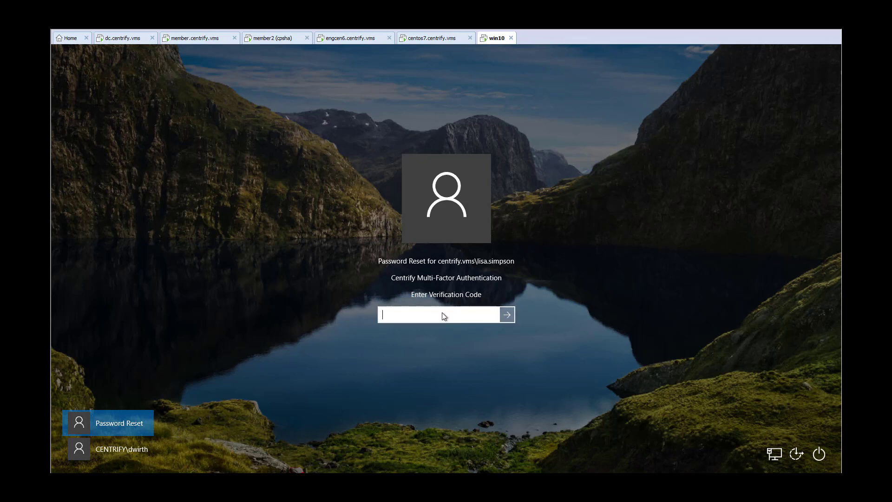
type("••••••")
Submit the verification code, then enter and confirm the new password.
left_click(507, 315)
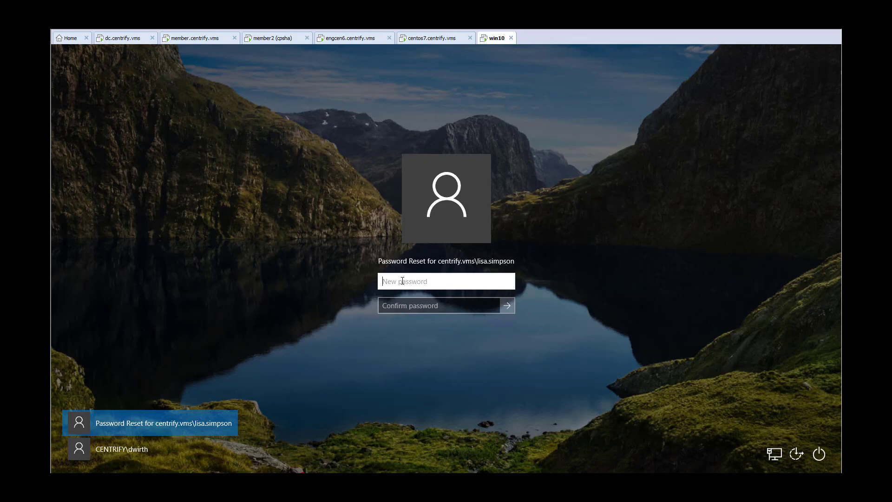
type("**********")
key("Tab")
type("***")
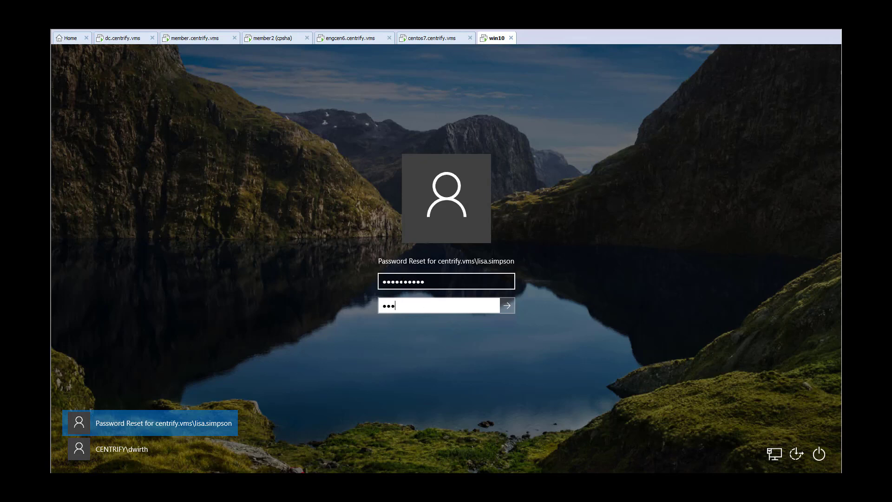
type("*******")
left_click(507, 305)
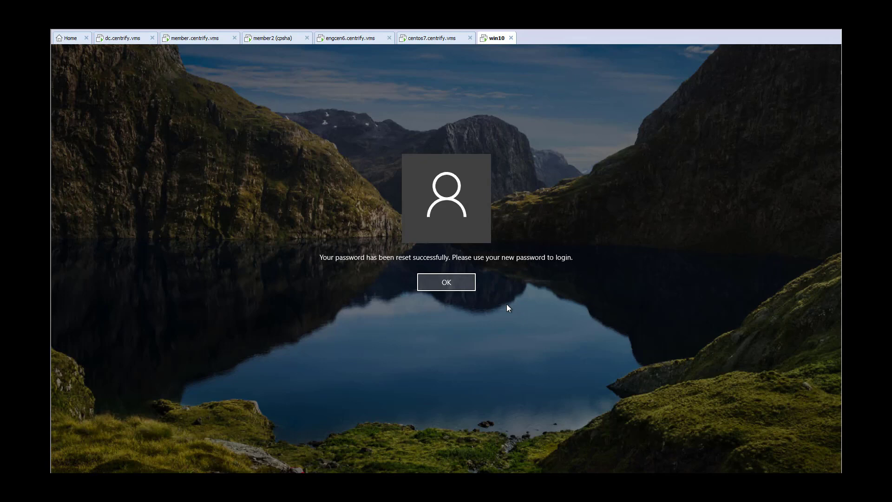
Dismiss the reset-success message and sign in with the new password.
left_click(454, 283)
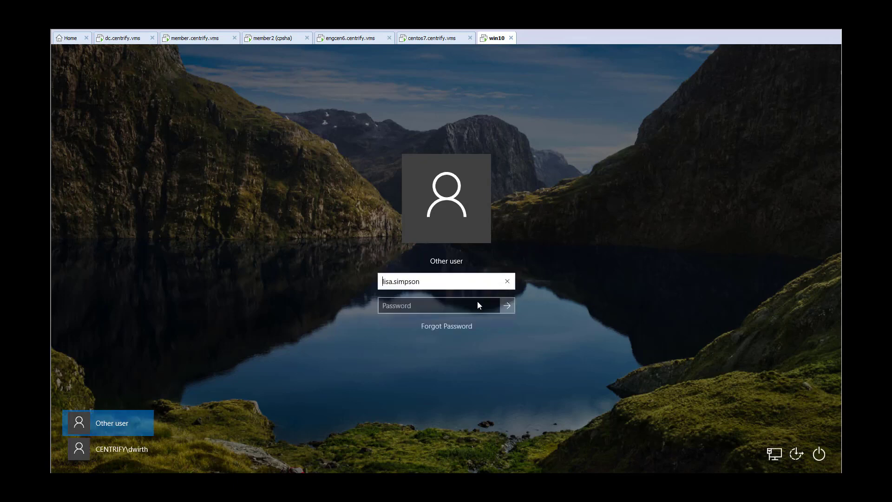
left_click(427, 311)
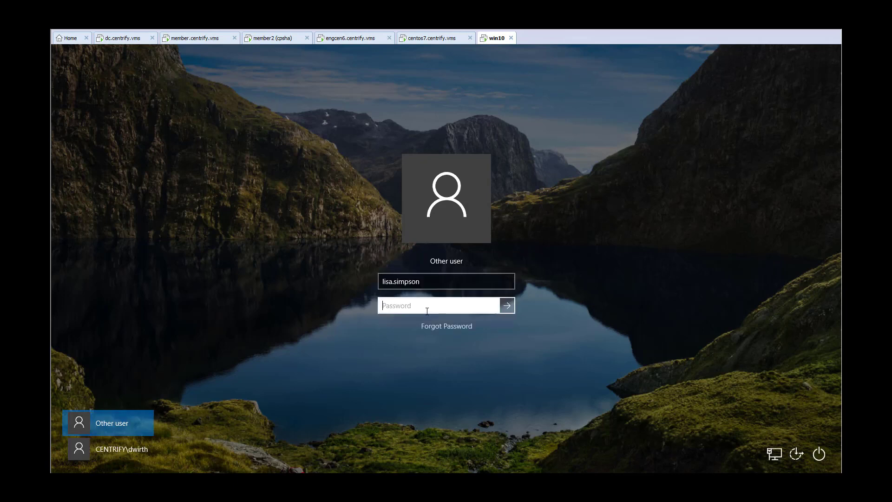
type("**********")
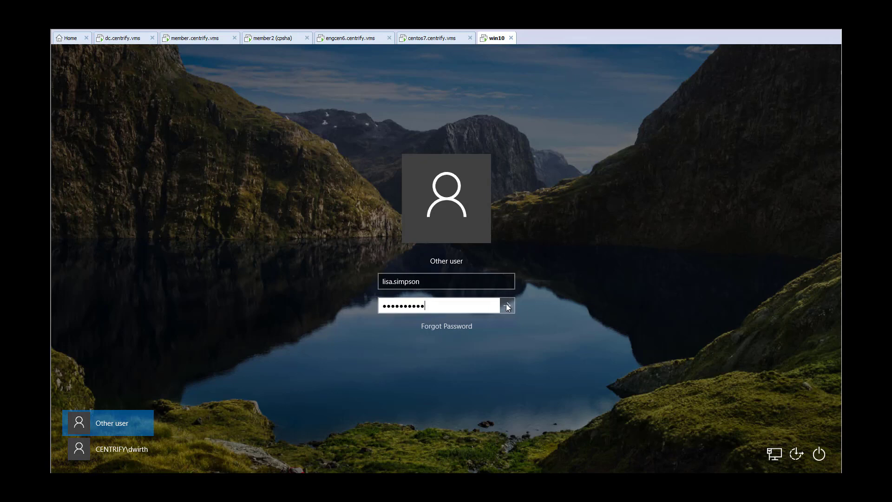
left_click(507, 306)
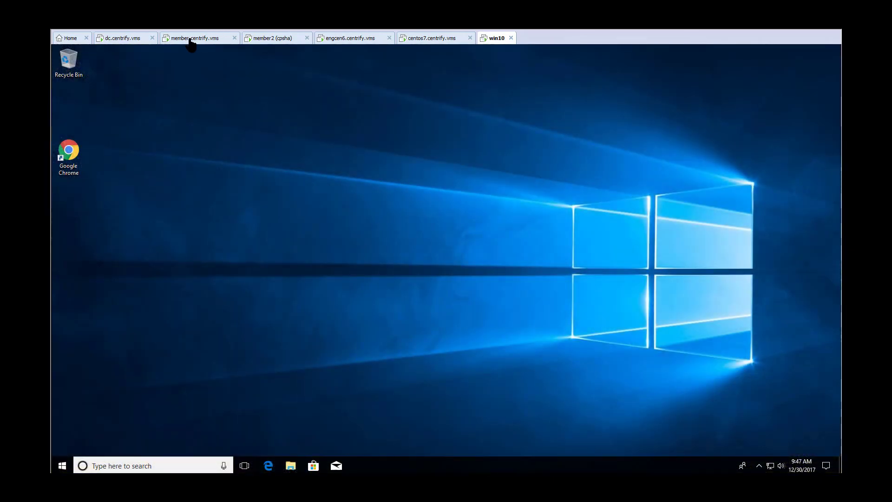
Refresh member.centrify.vms's Application log to 4,406 events and inspect AuditTrail event 6031.
left_click(190, 37)
right_click(88, 112)
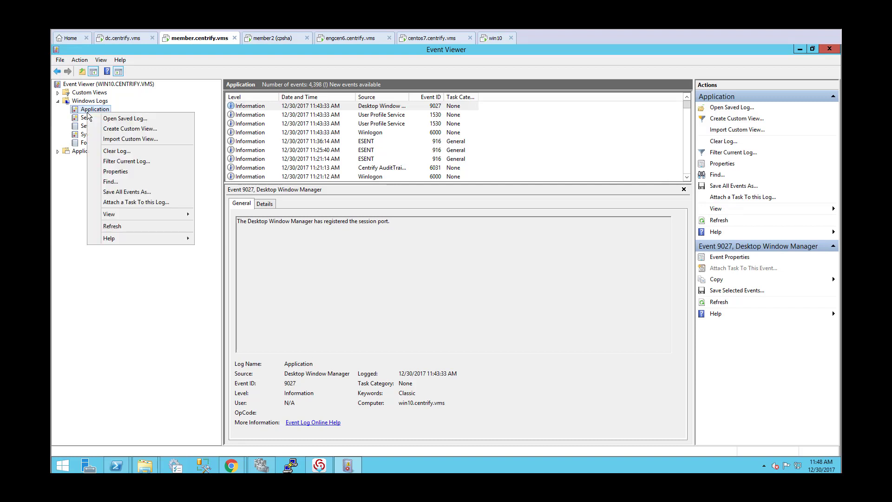
left_click(120, 227)
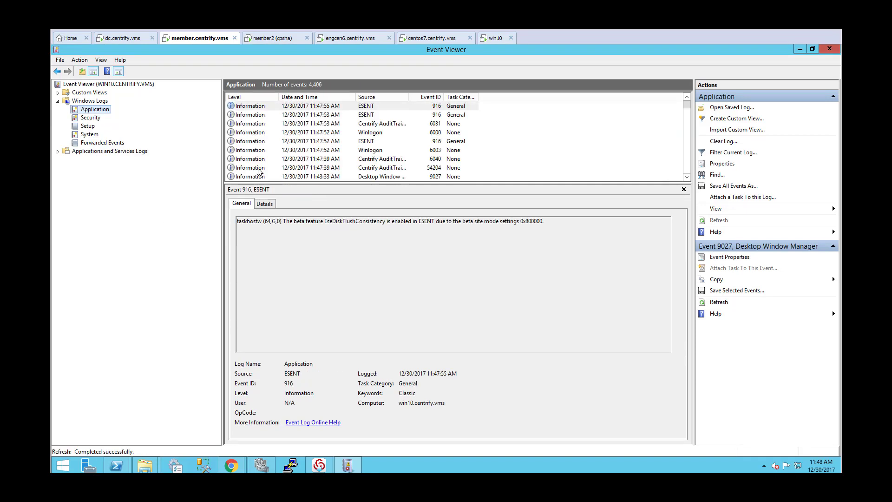
left_click(391, 123)
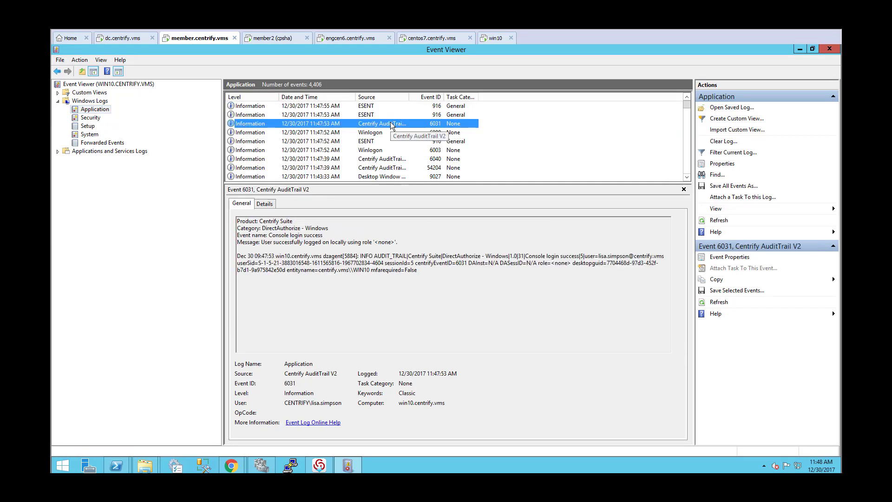
right_click(92, 112)
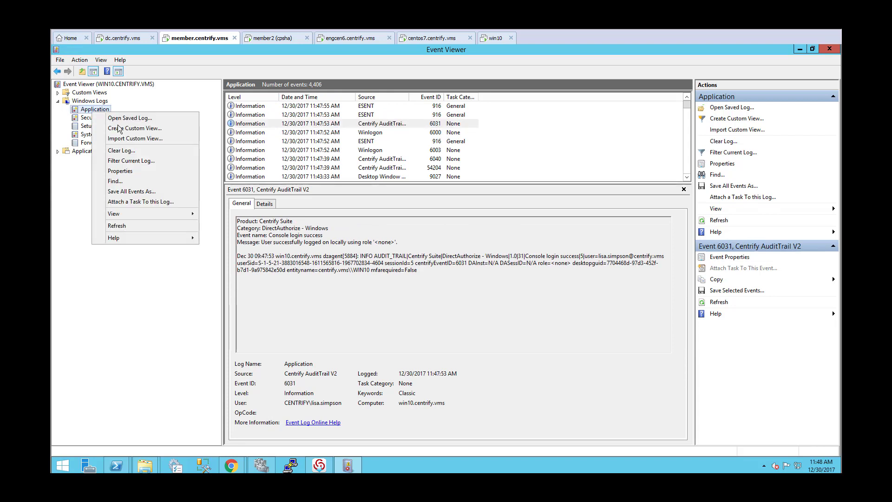
left_click(129, 226)
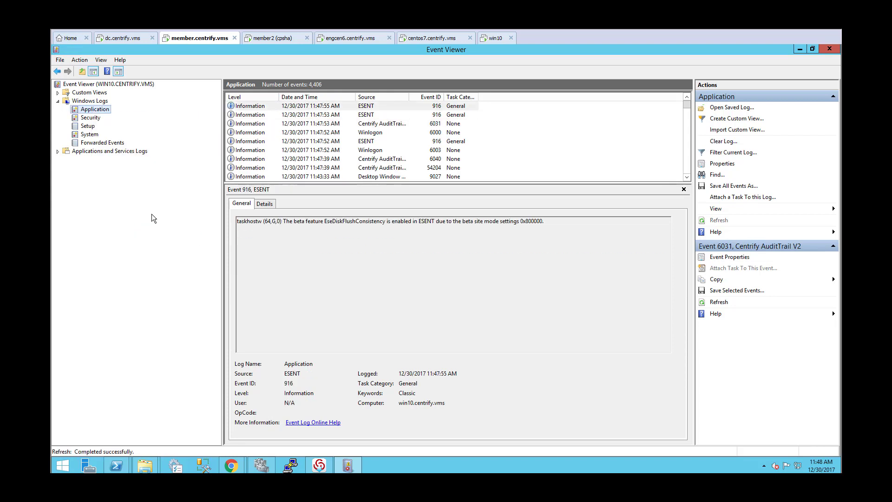
left_click(89, 118)
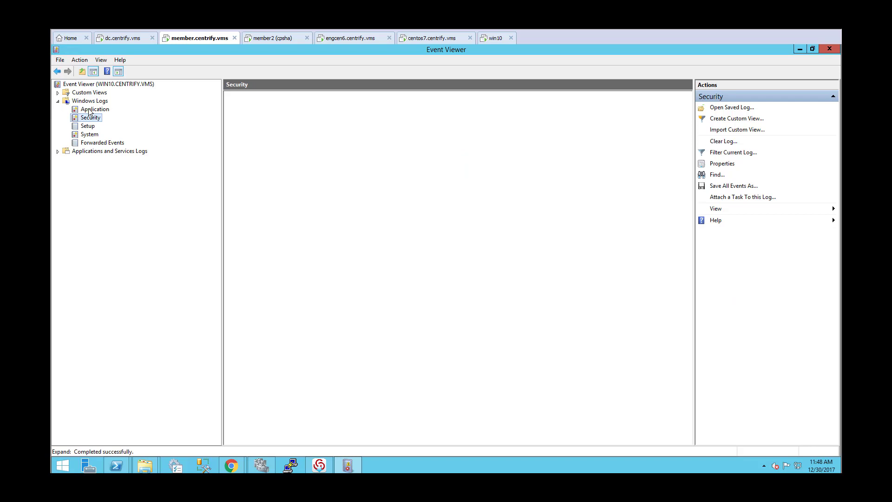
left_click(90, 111)
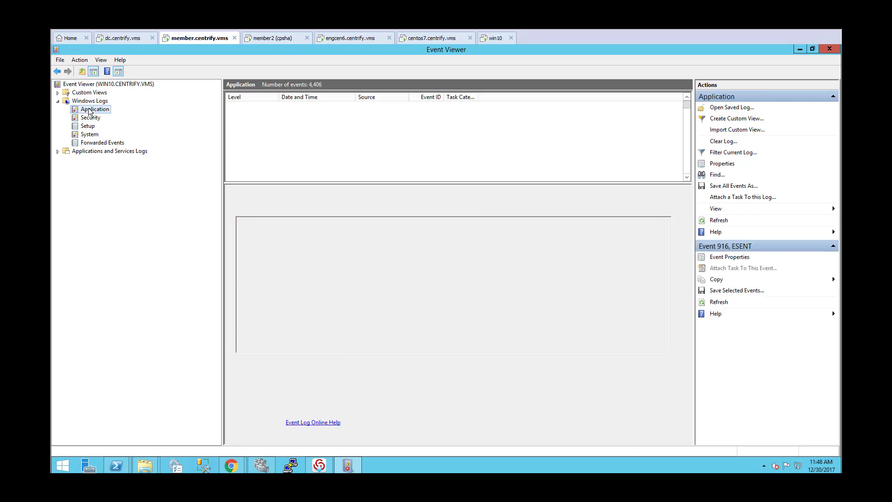
On the win10 desktop, launch Event Viewer by running eventvwr.
left_click(496, 38)
right_click(61, 465)
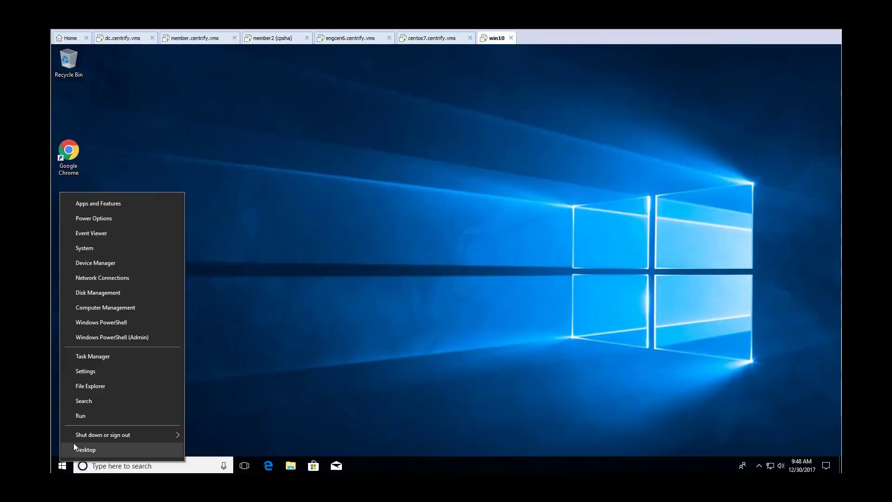
left_click(93, 417)
type("eve")
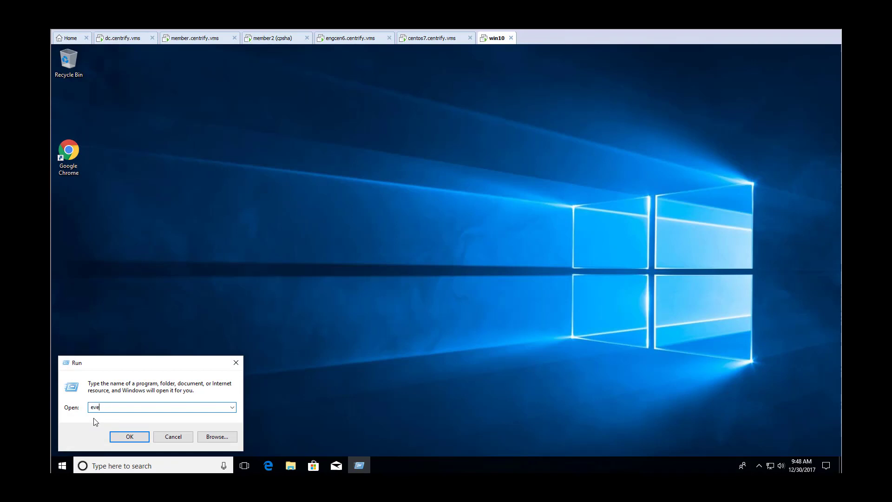
type("ntvwr")
key("Return")
Maximize the Application log and view the properties of Centrify event 6040.
double_click(270, 257)
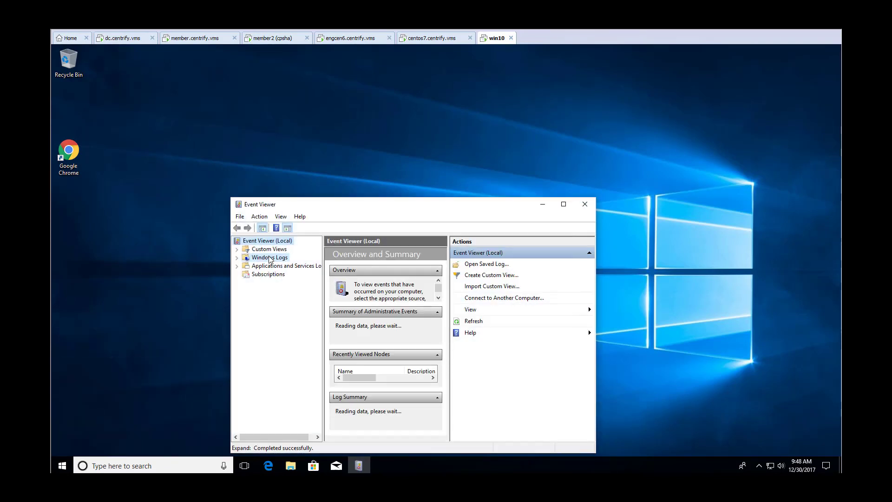
left_click(274, 266)
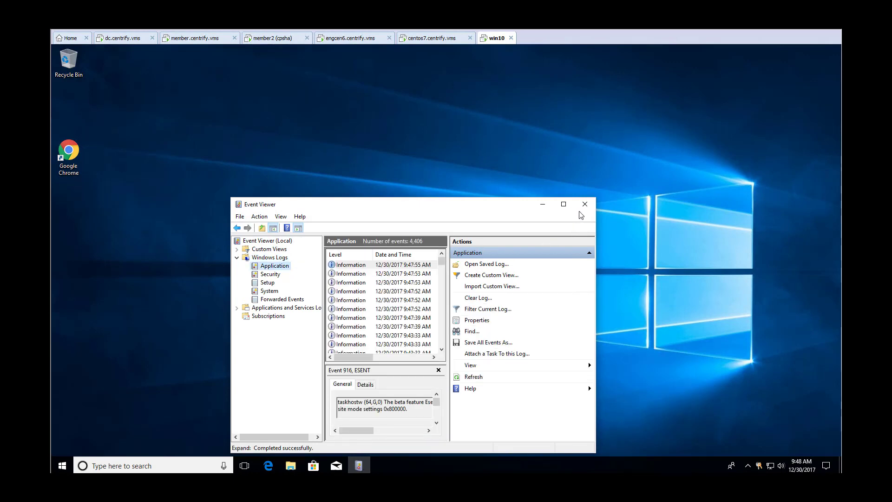
left_click(564, 204)
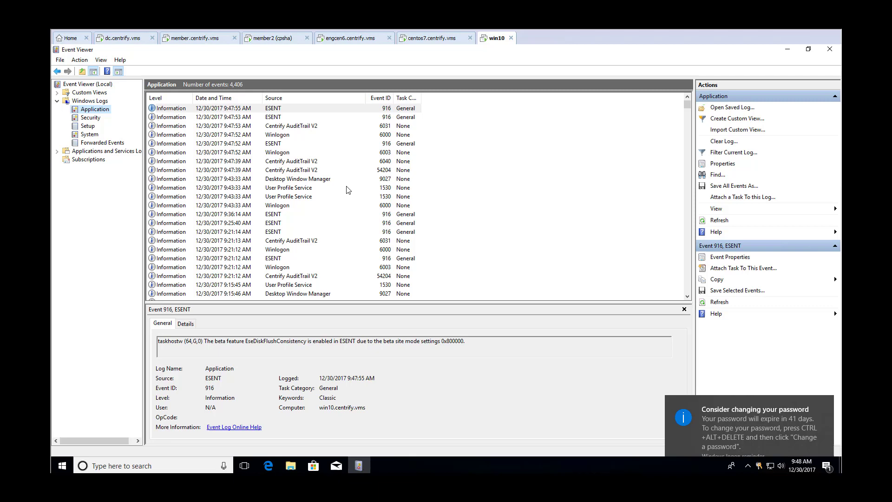
left_click(282, 163)
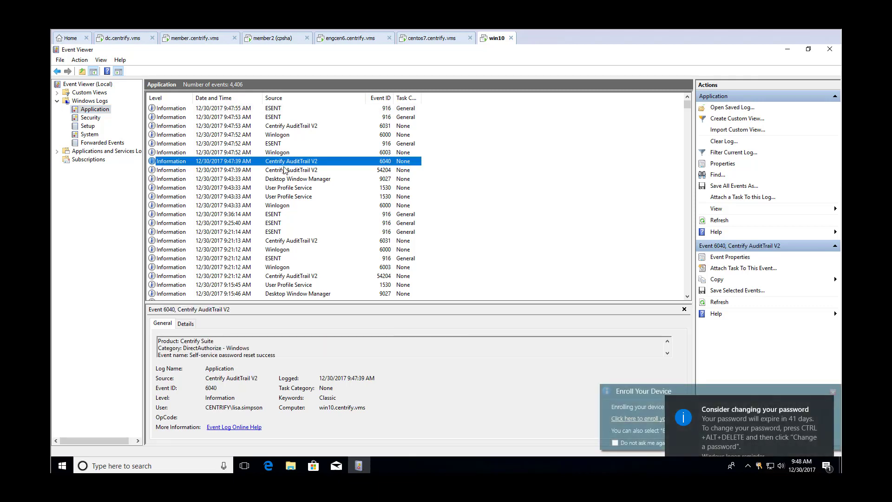
key("Return")
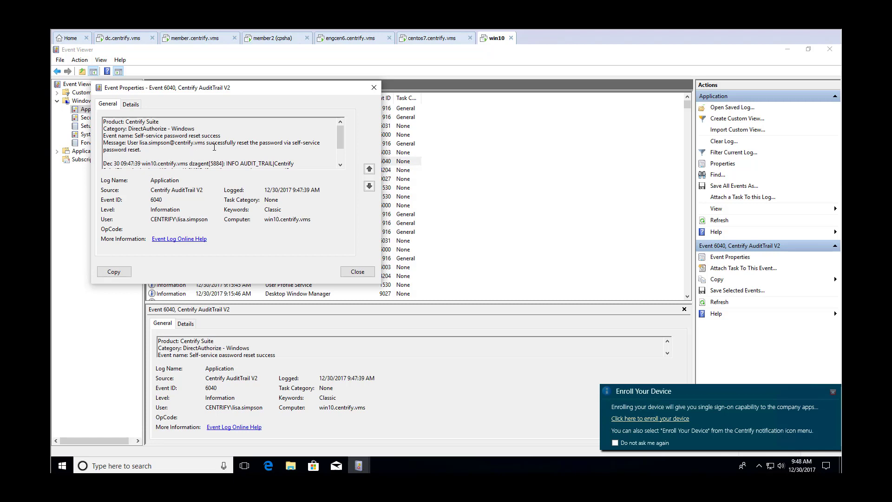
left_click(374, 87)
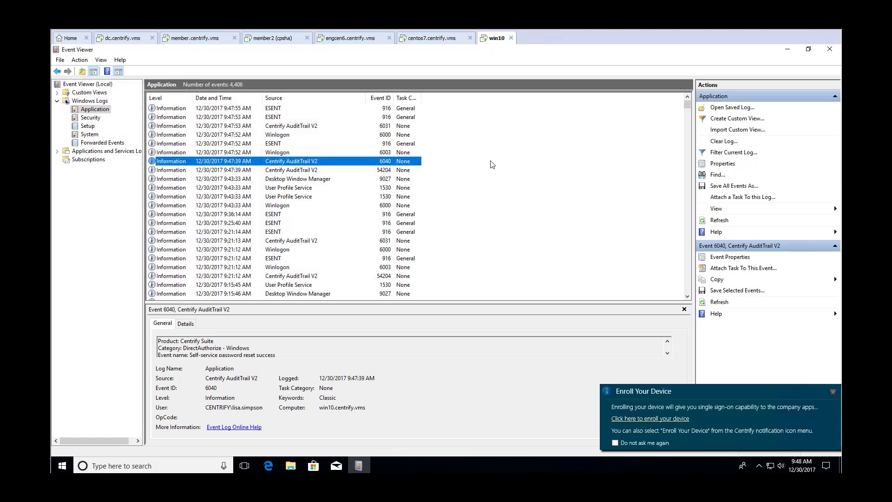
Cycle through the dc and member2 sessions, settling on member.centrify.vms's Admin Portal browser window.
left_click(195, 38)
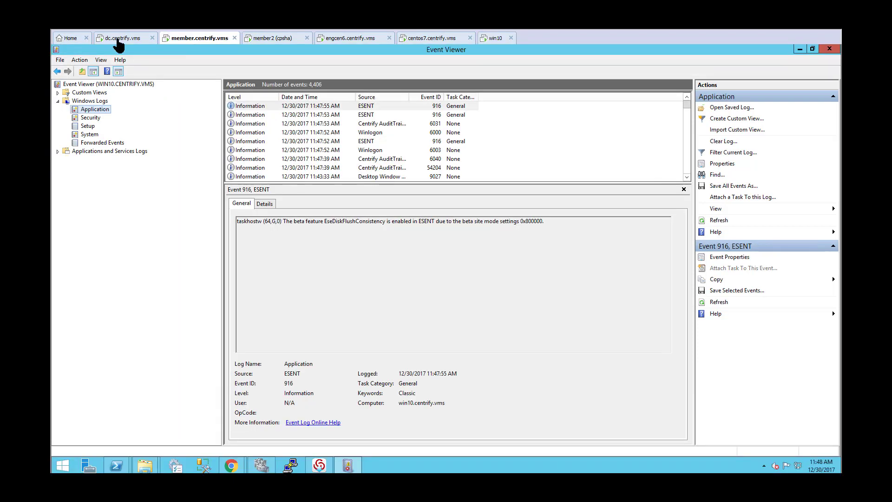
left_click(122, 38)
left_click(201, 39)
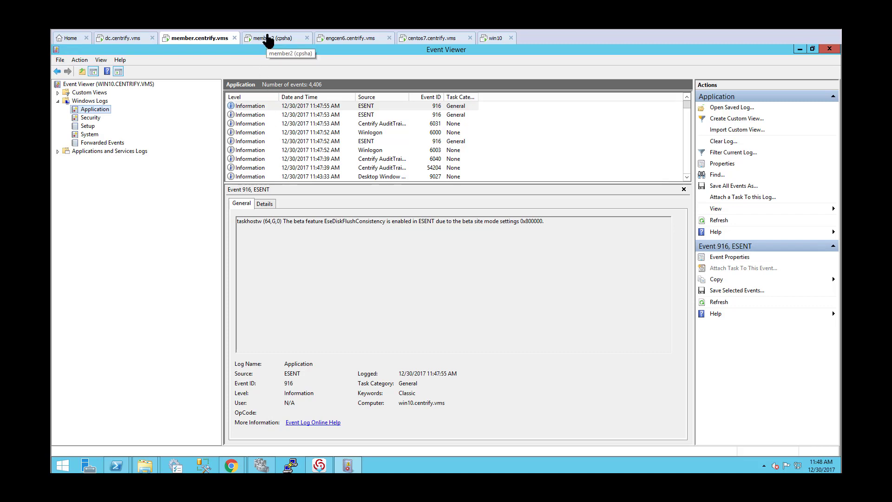
left_click(267, 38)
left_click(213, 37)
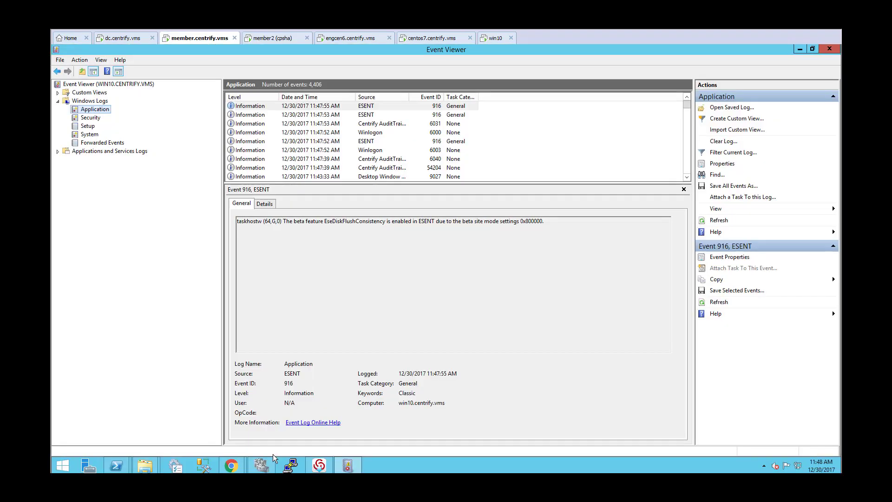
mouse_move(232, 467)
left_click(195, 419)
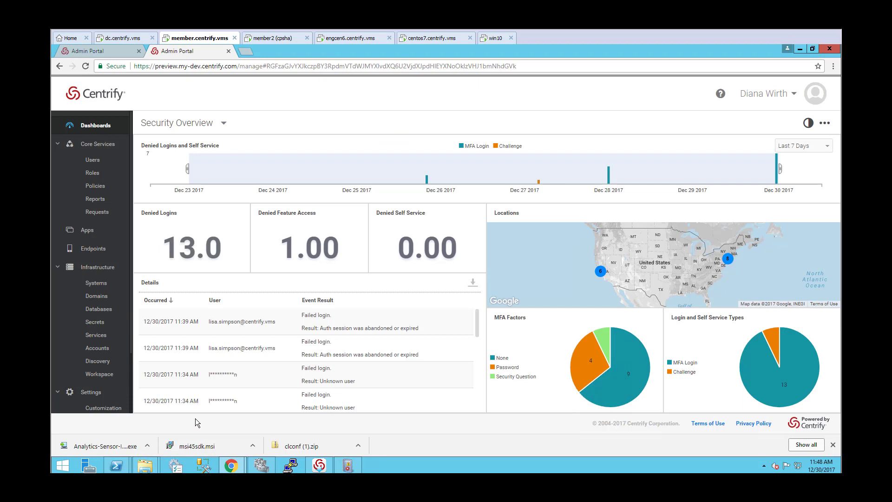